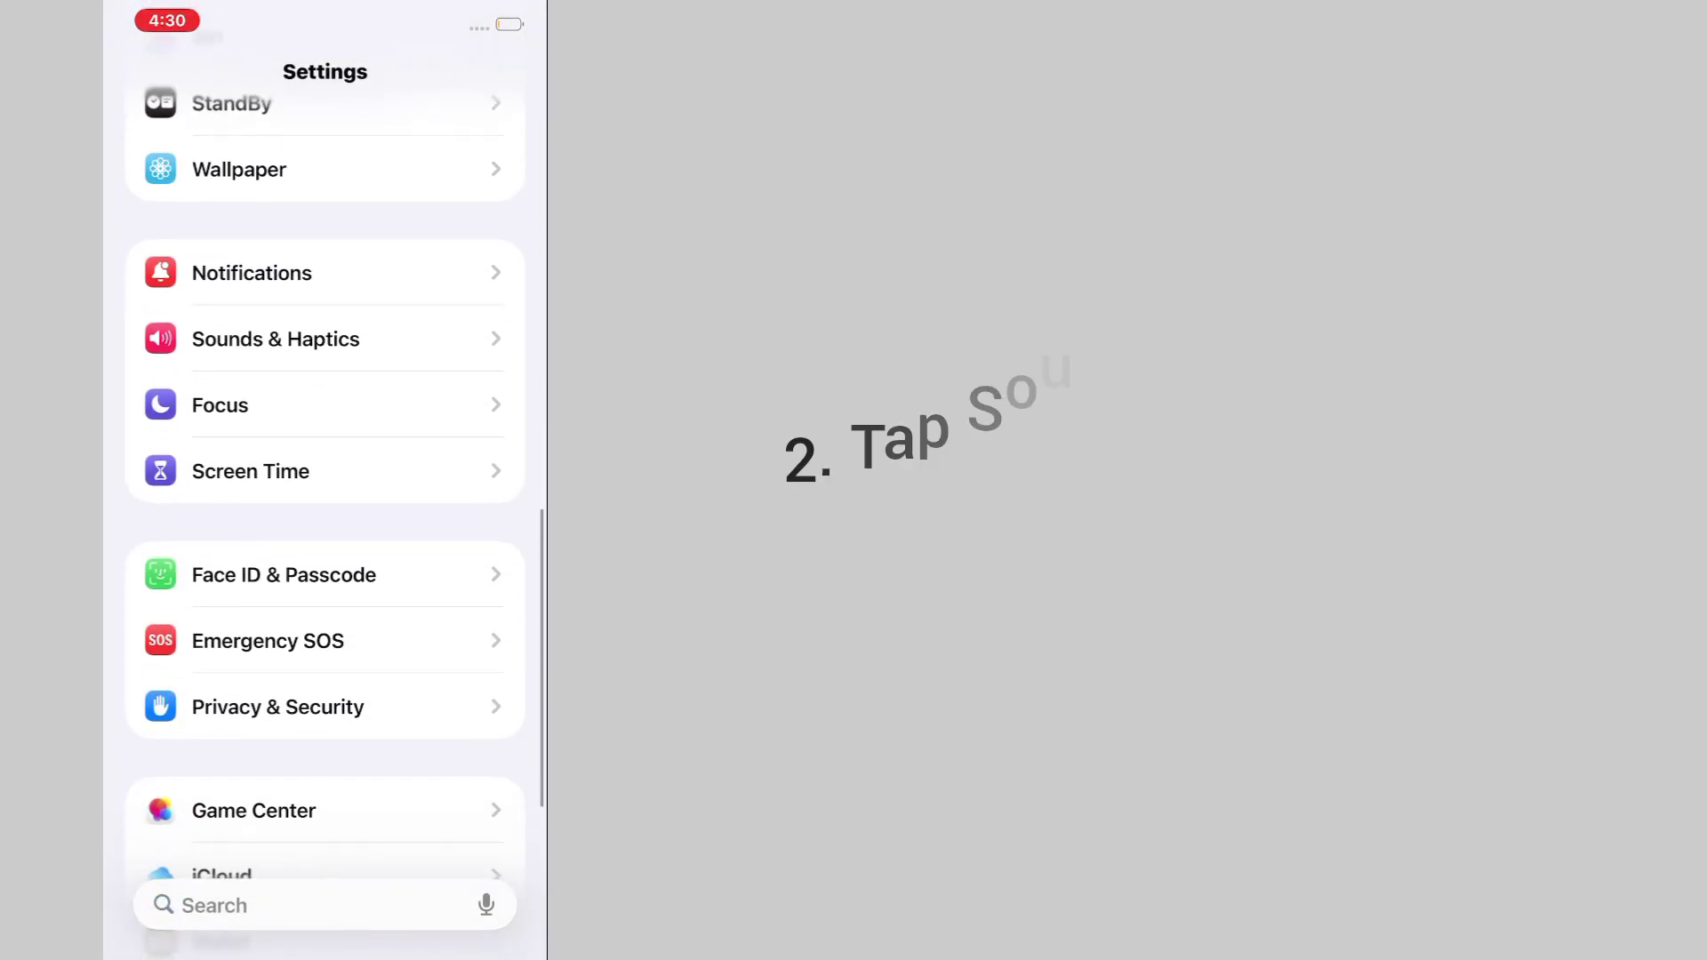
Turn off Haptic under Sounds & Haptics > Keyboard Feedback
{"action": "left_click", "coordinate": [275, 316]}
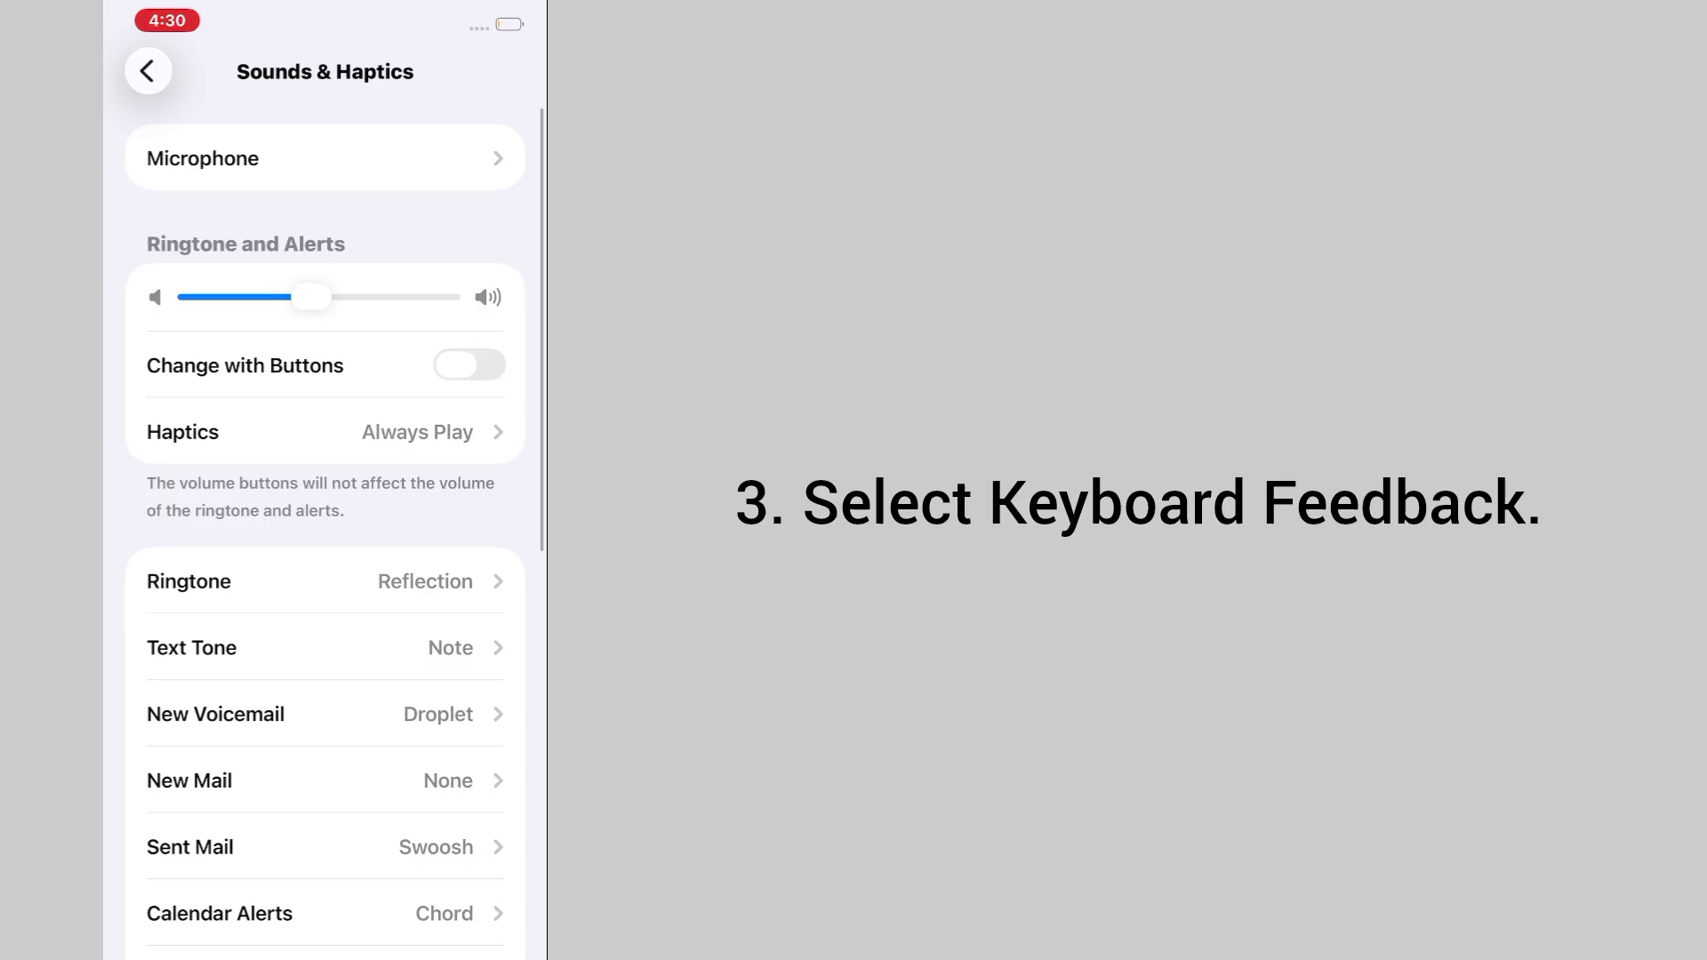
{"action": "scroll", "coordinate": [324, 533], "scroll_direction": "down", "scroll_amount": 10}
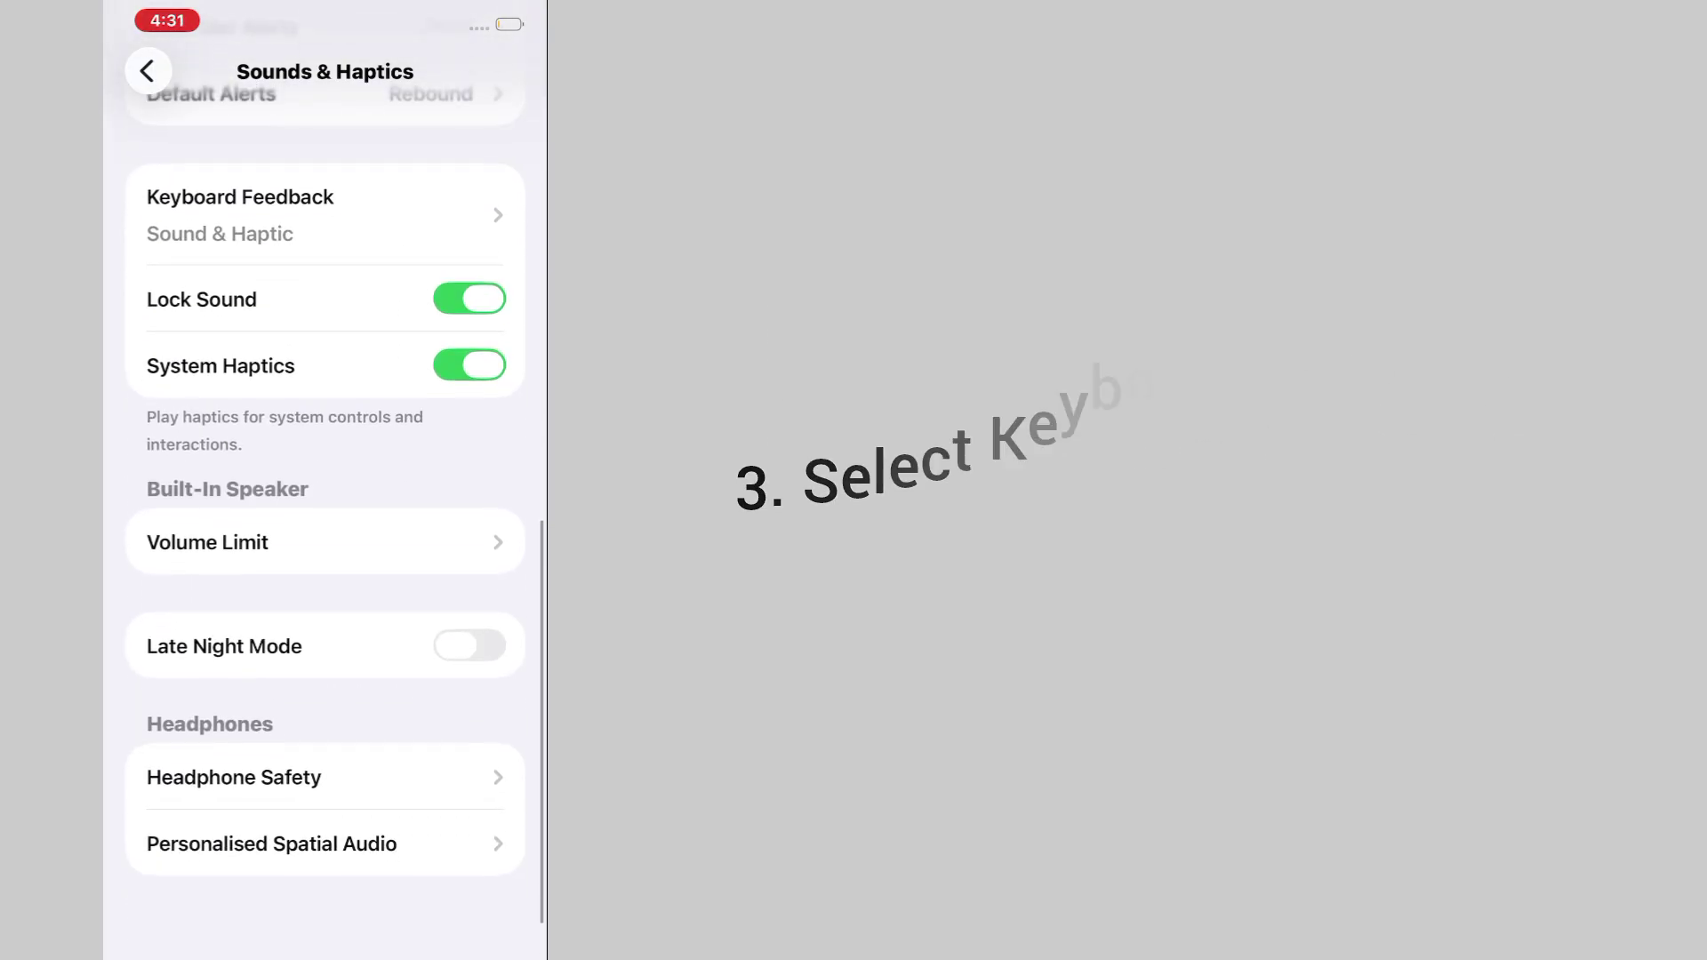
{"action": "left_click", "coordinate": [325, 262]}
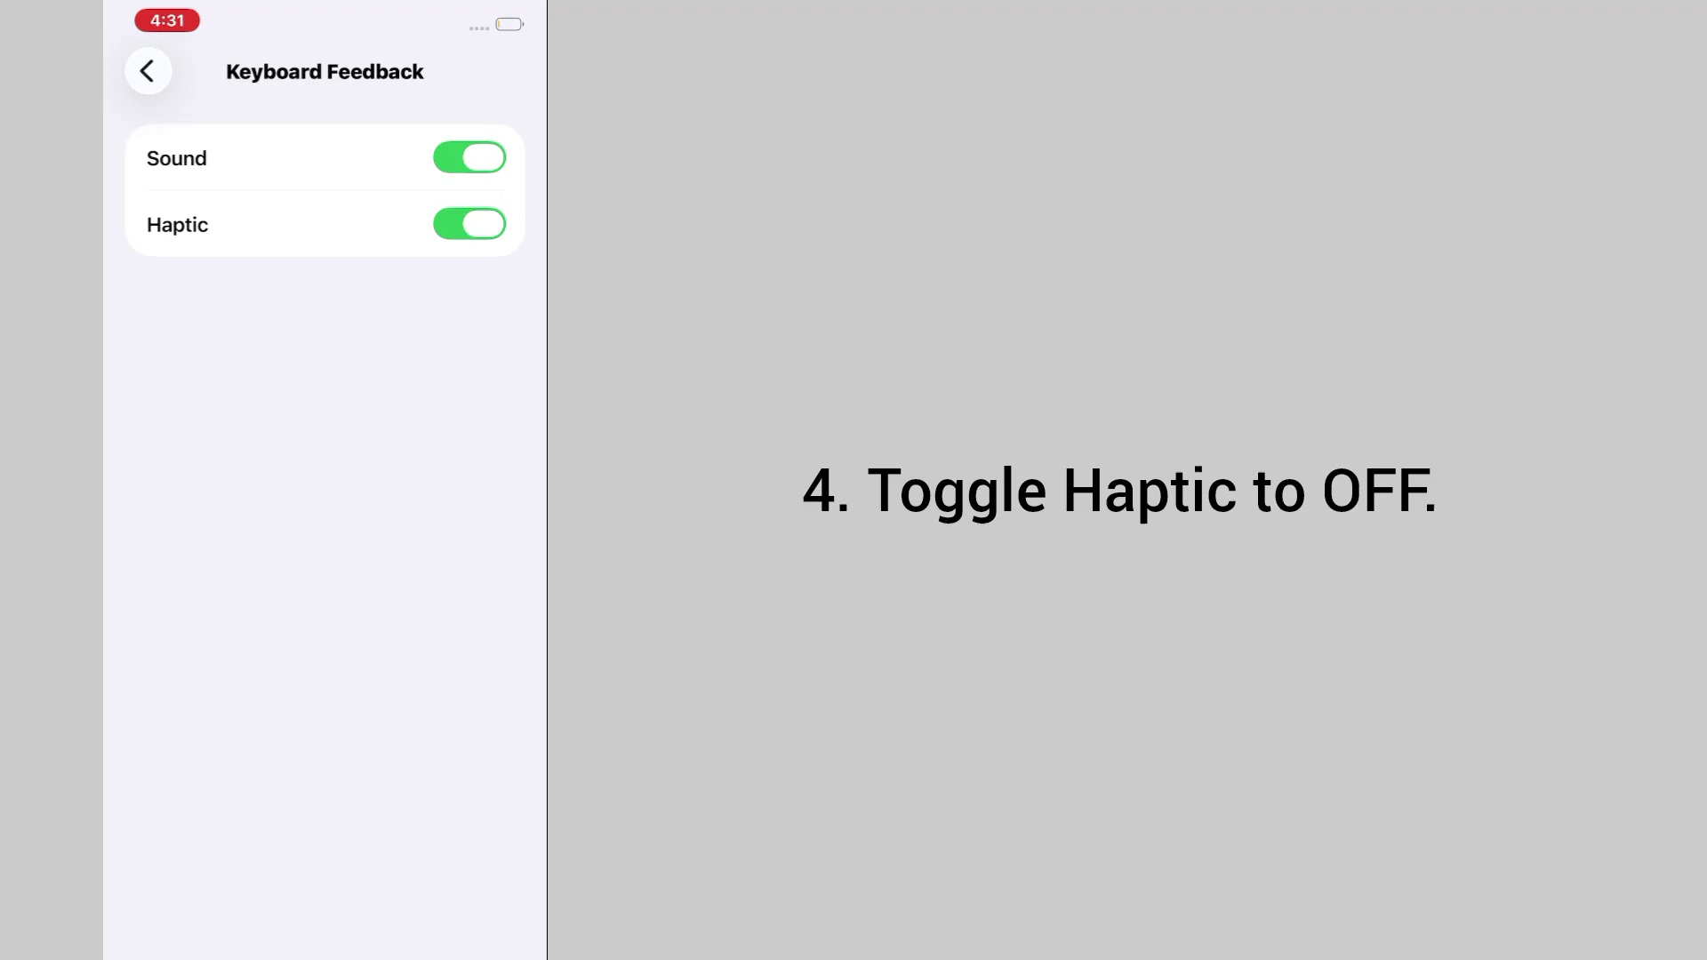
{"action": "left_click", "coordinate": [468, 225]}
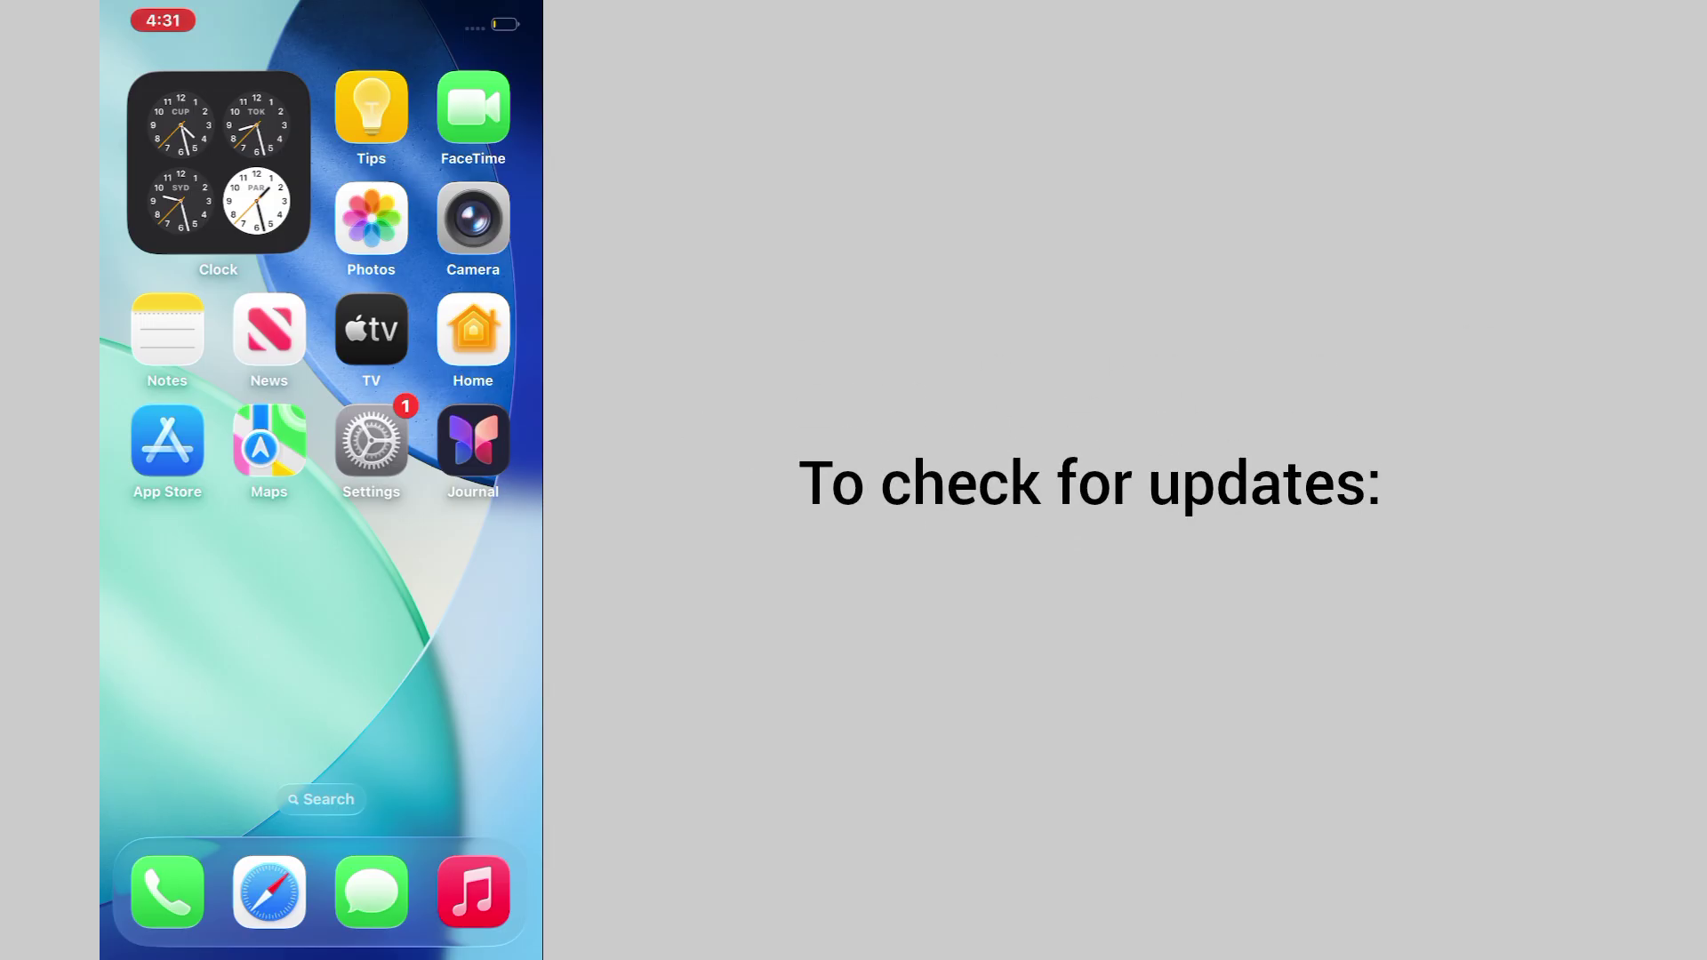
View Software Update under General, reporting iOS 26.0 is up to date
{"action": "left_click", "coordinate": [371, 441]}
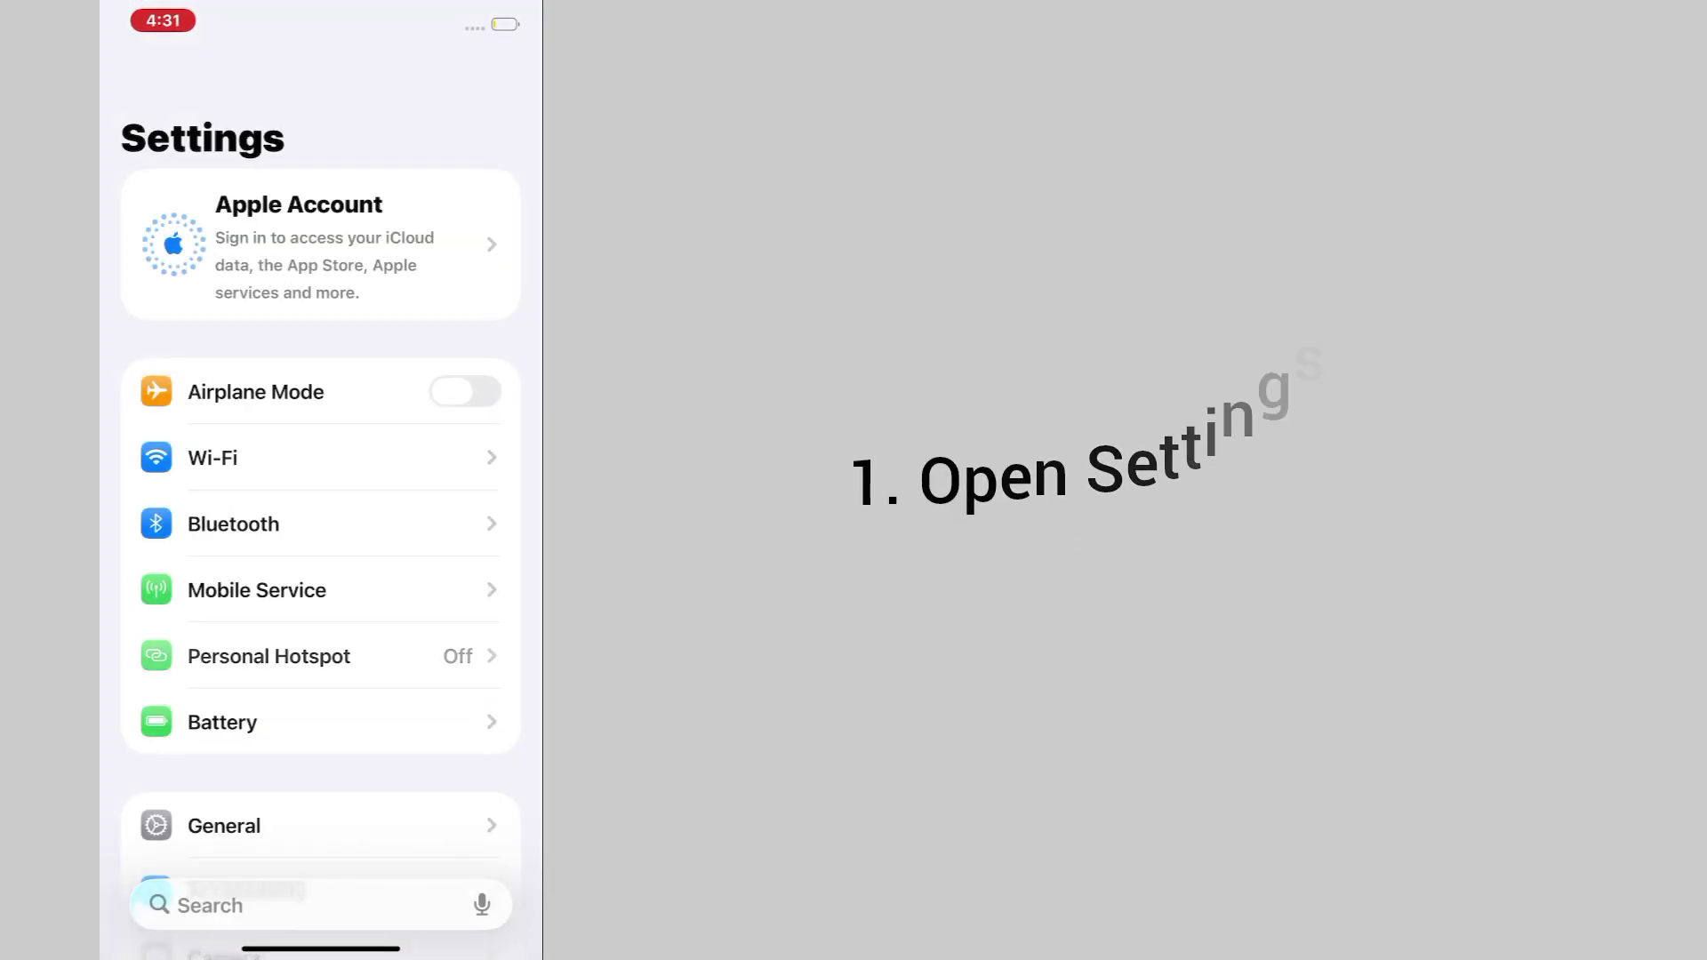
{"action": "scroll", "coordinate": [320, 600], "scroll_direction": "down", "scroll_amount": 5}
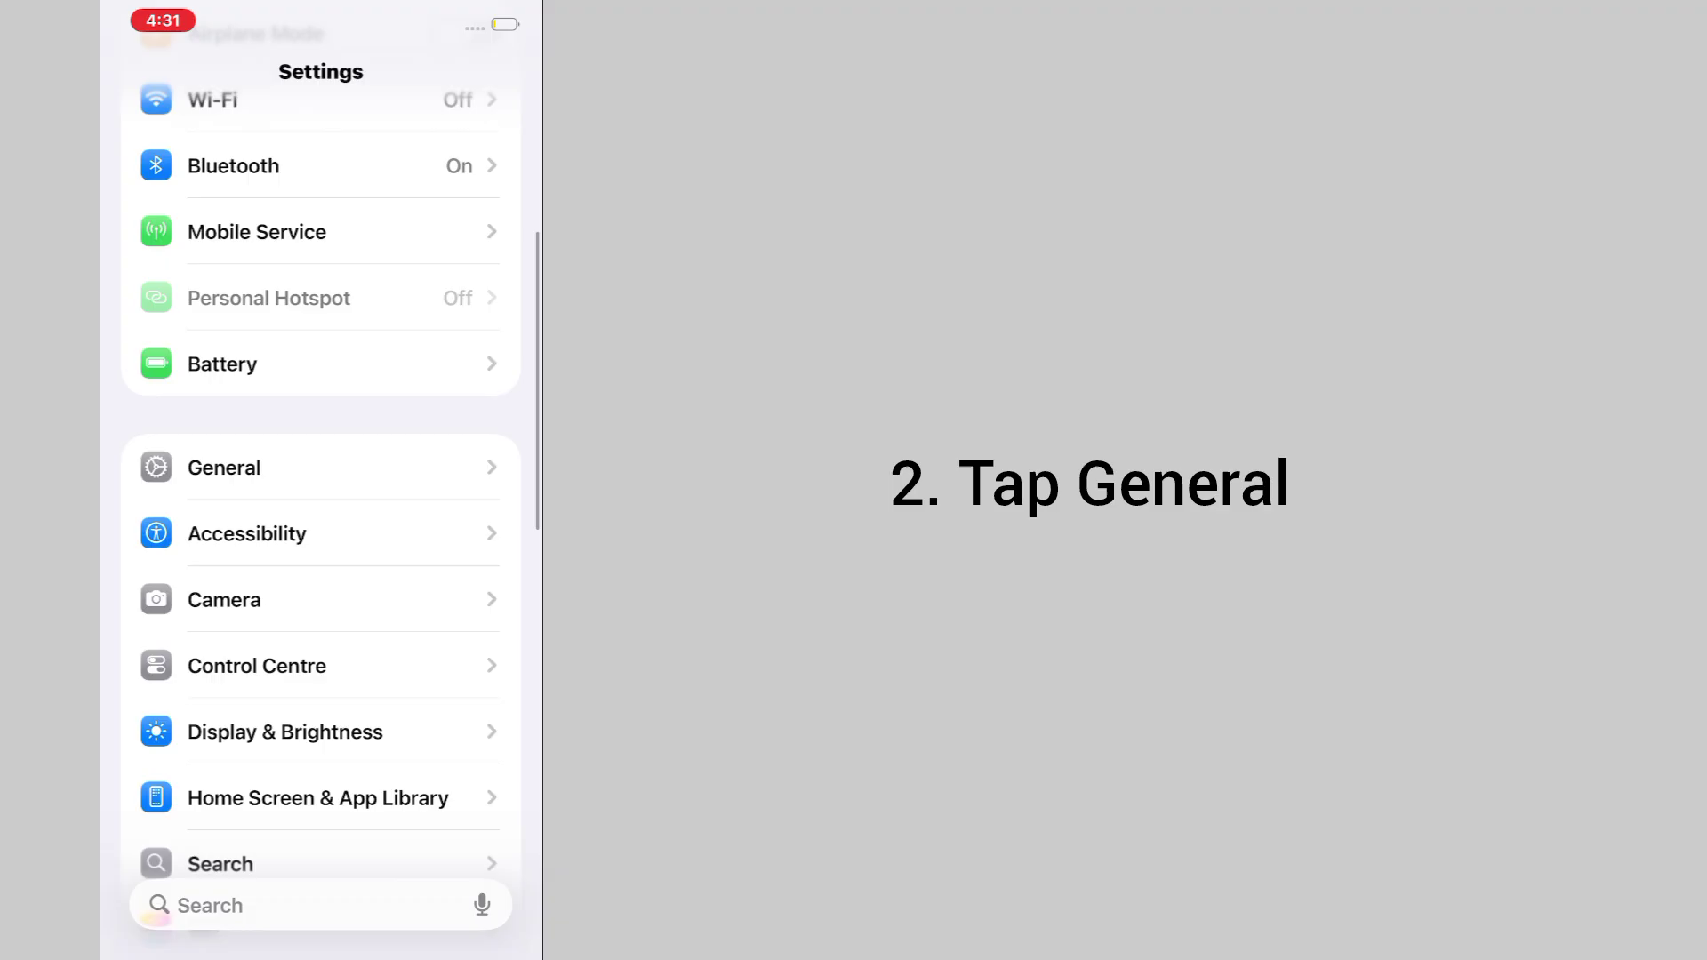
{"action": "left_click", "coordinate": [225, 467]}
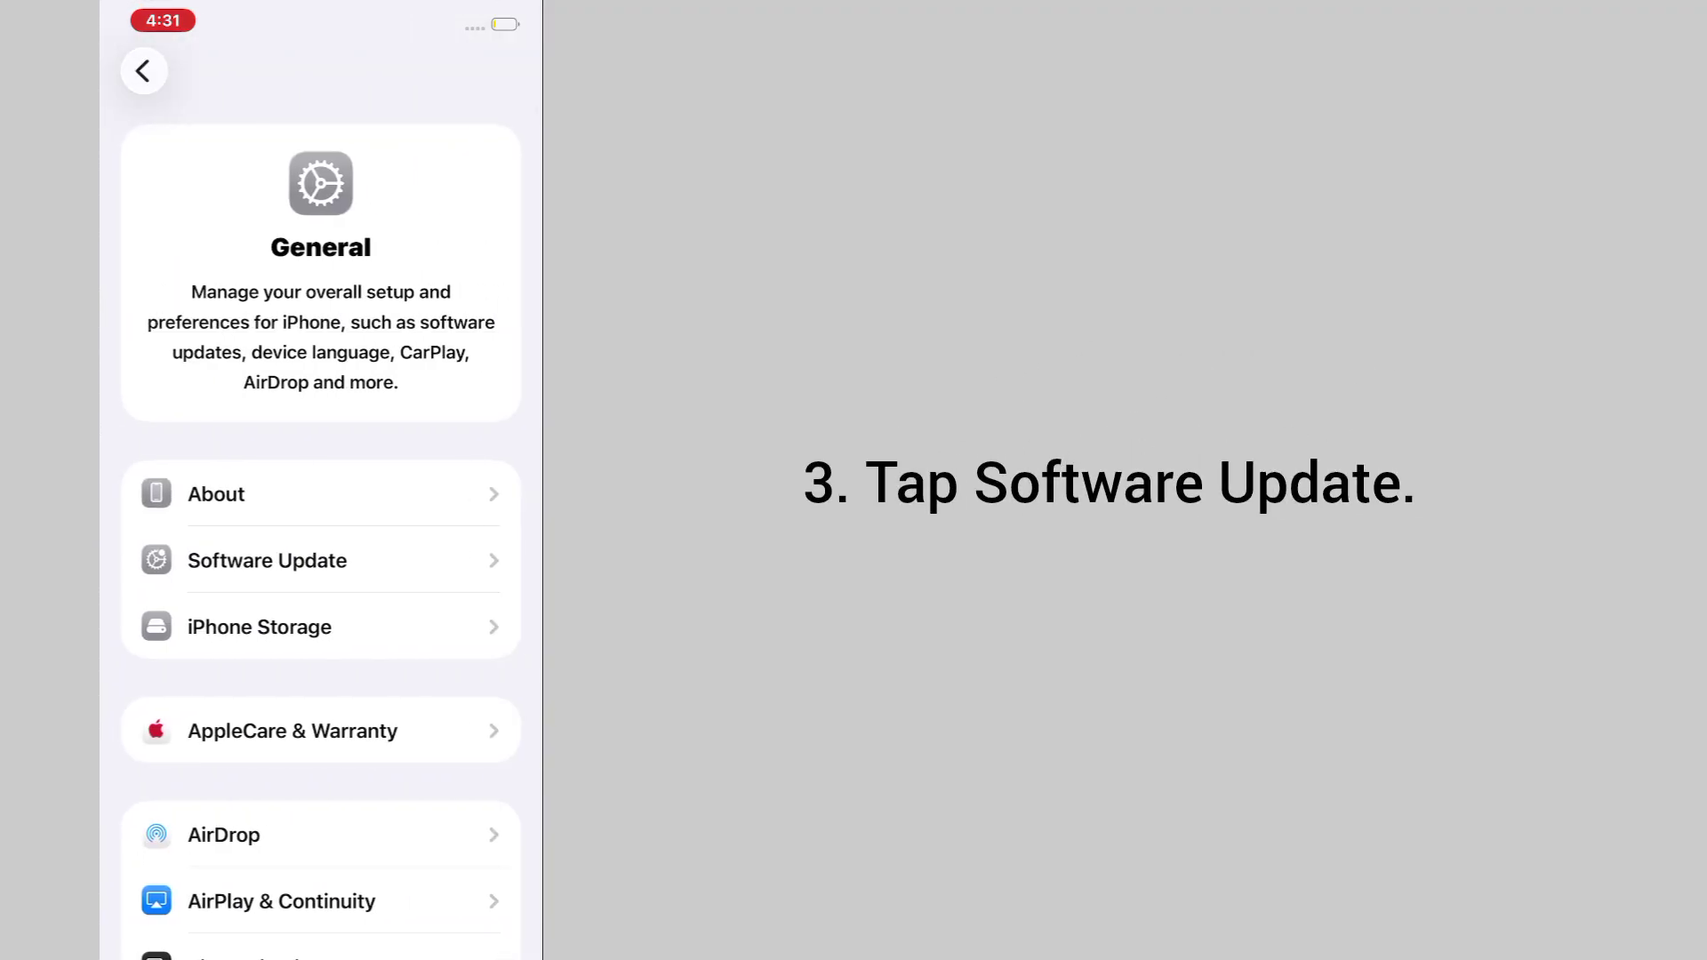
{"action": "left_click", "coordinate": [267, 562]}
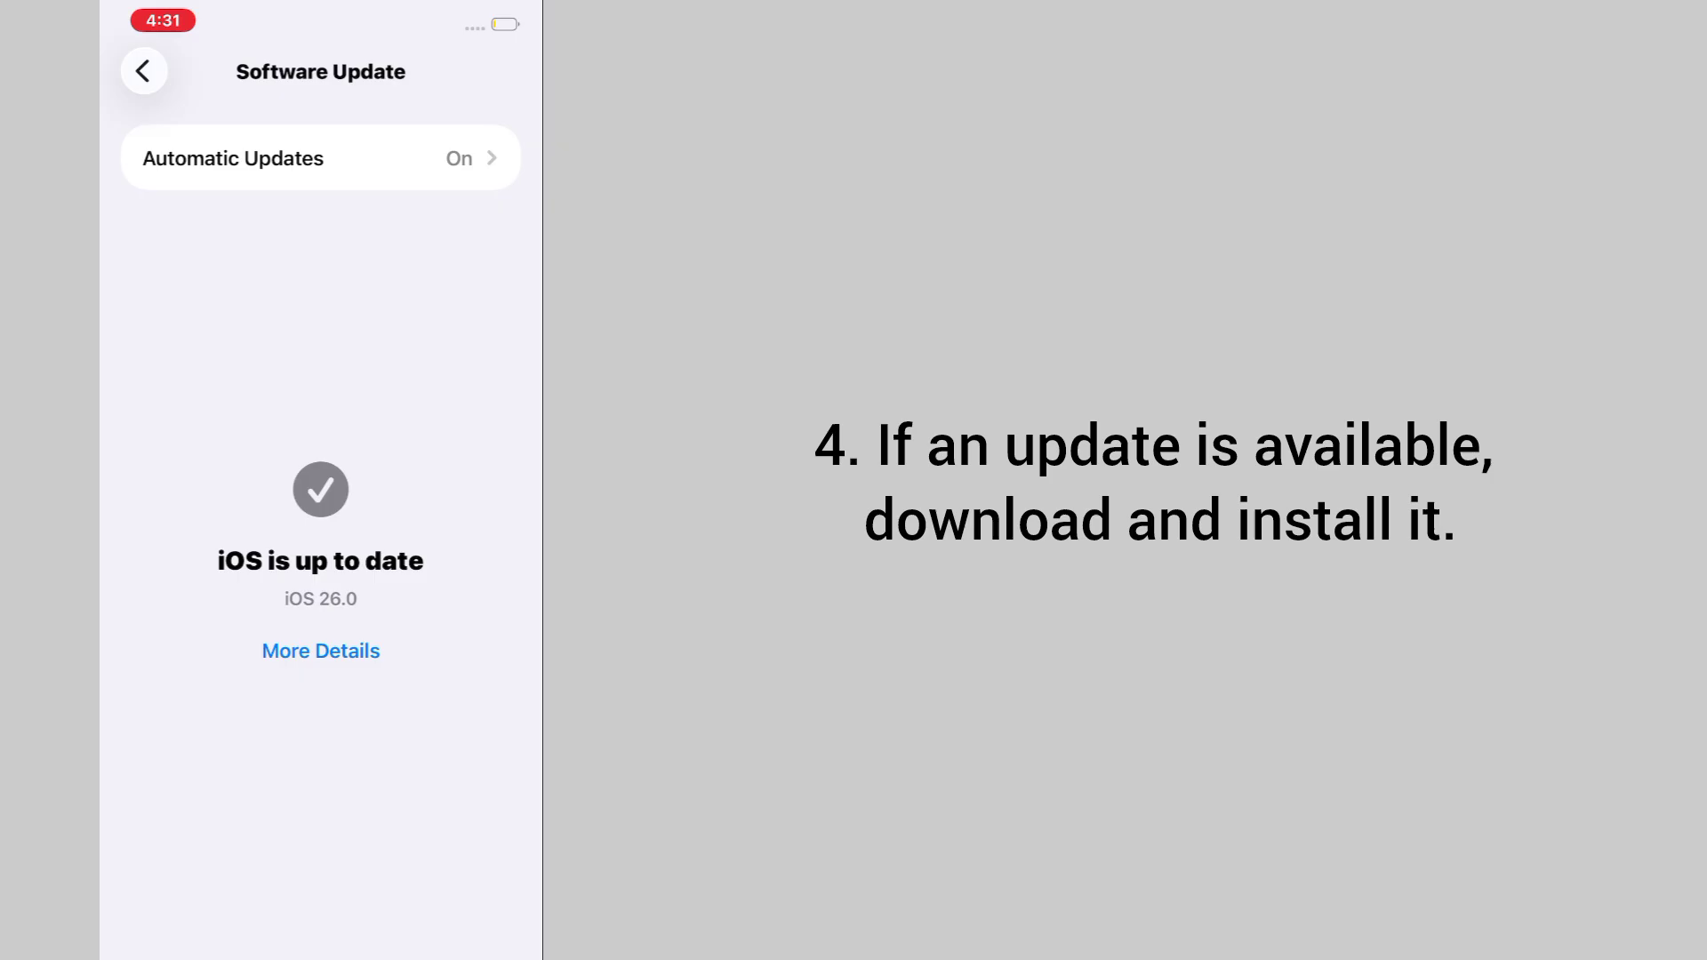